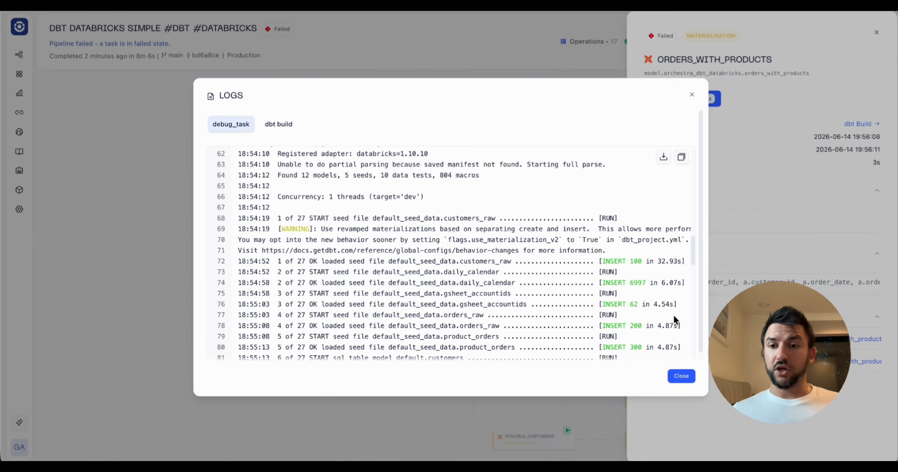
- Read through the debug_task logs of the failed pipeline run, following the seed, model and test entries
scroll(673, 314, down, 5)
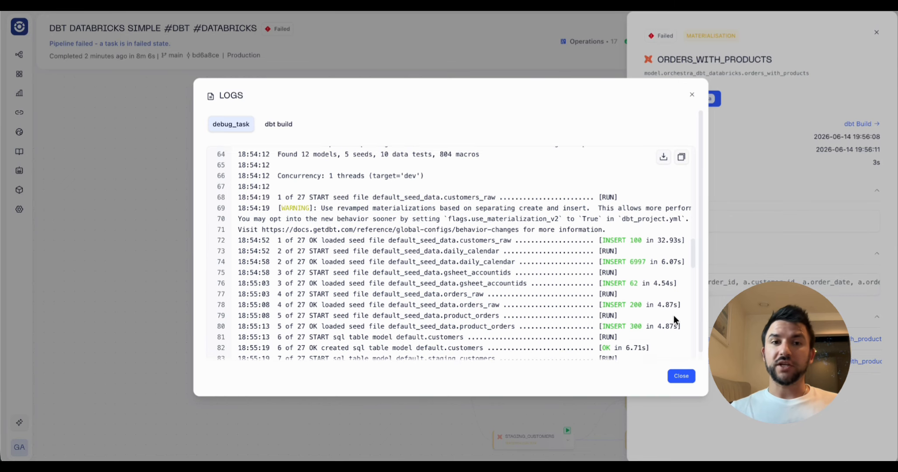
scroll(674, 314, down, 6)
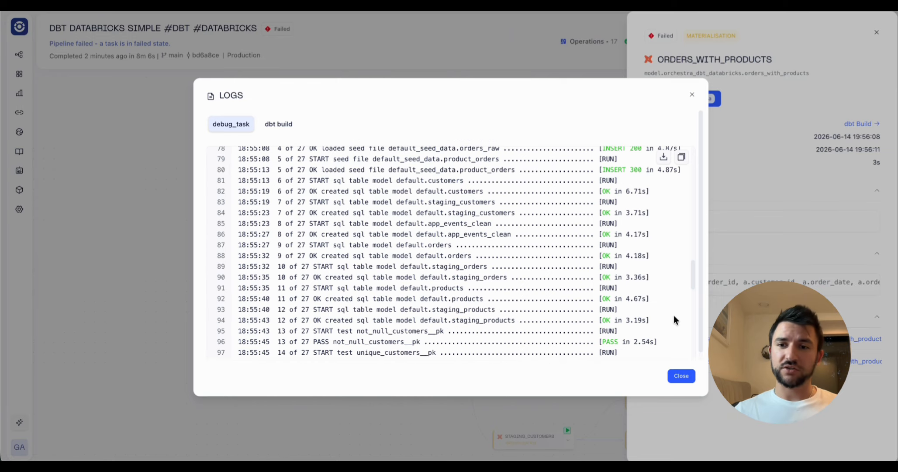
scroll(673, 314, down, 7)
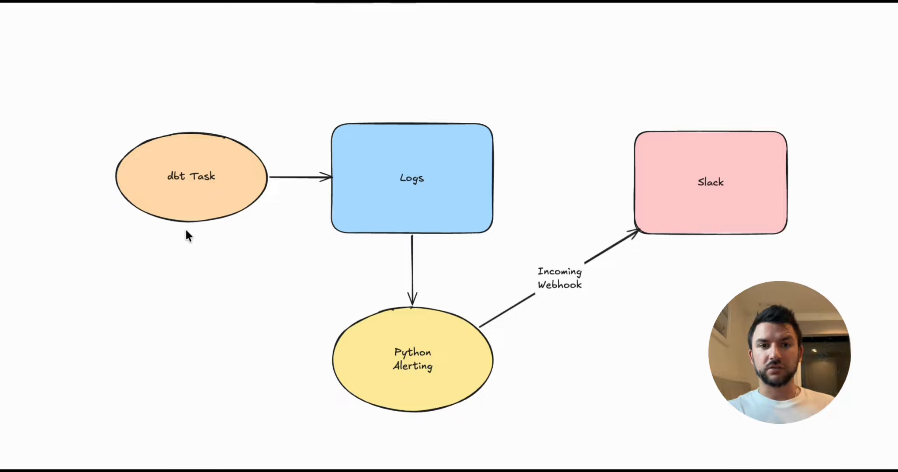
click(183, 195)
click(189, 264)
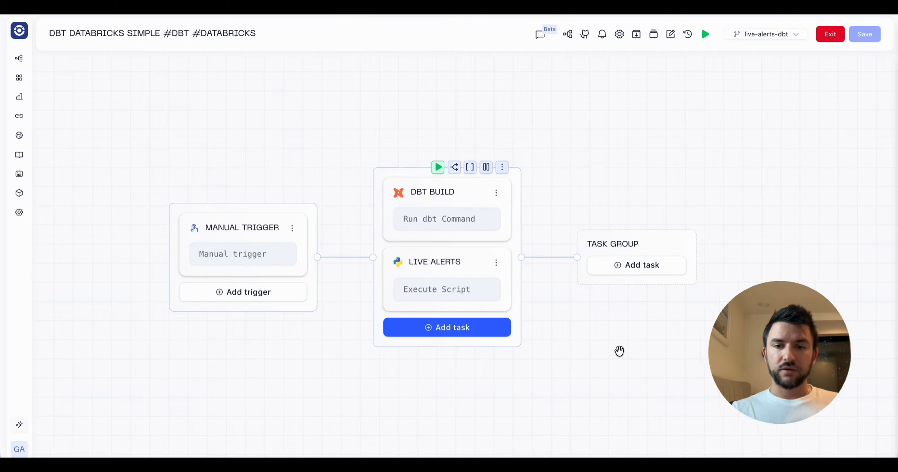
- Review the dbt Build task's parameters, including its dbt command, connection, branch and project directory, and close them without changes
drag(619, 351, 633, 351)
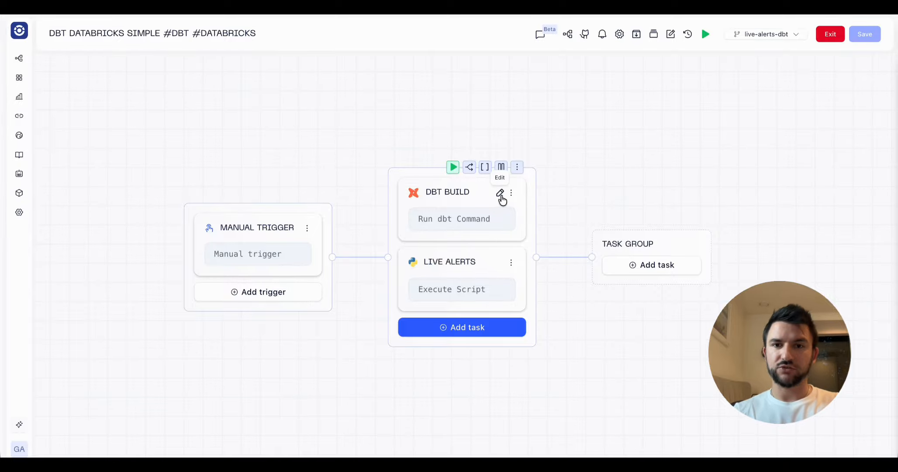
click(499, 190)
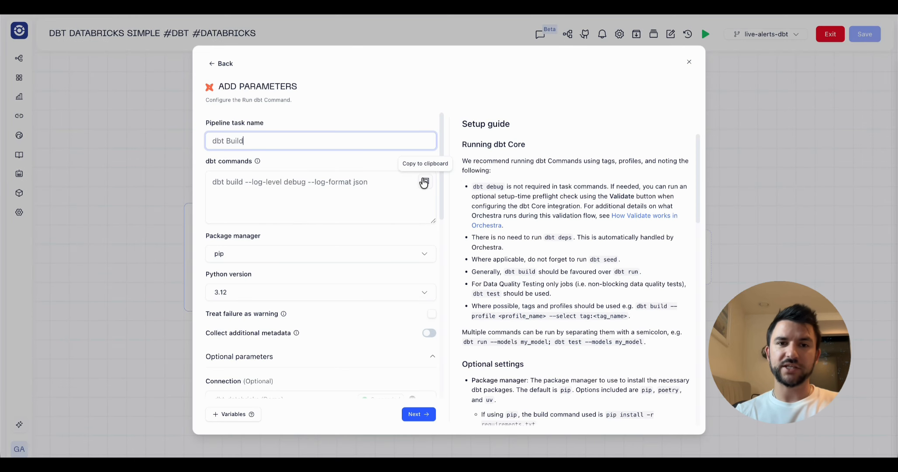
scroll(422, 176, down, 5)
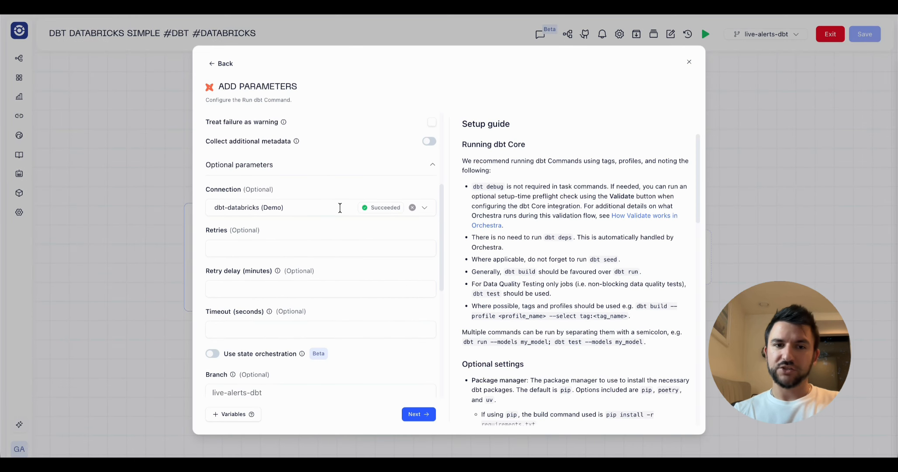
scroll(340, 205, down, 5)
scroll(340, 207, down, 2)
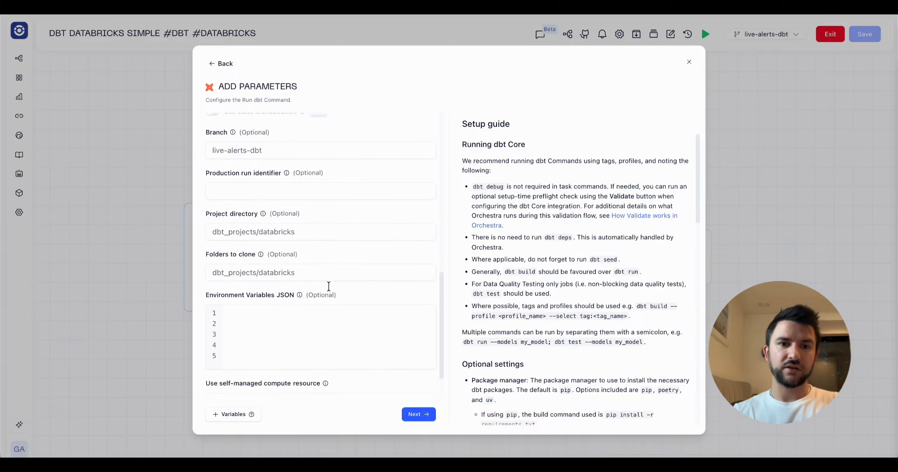
scroll(329, 287, up, 15)
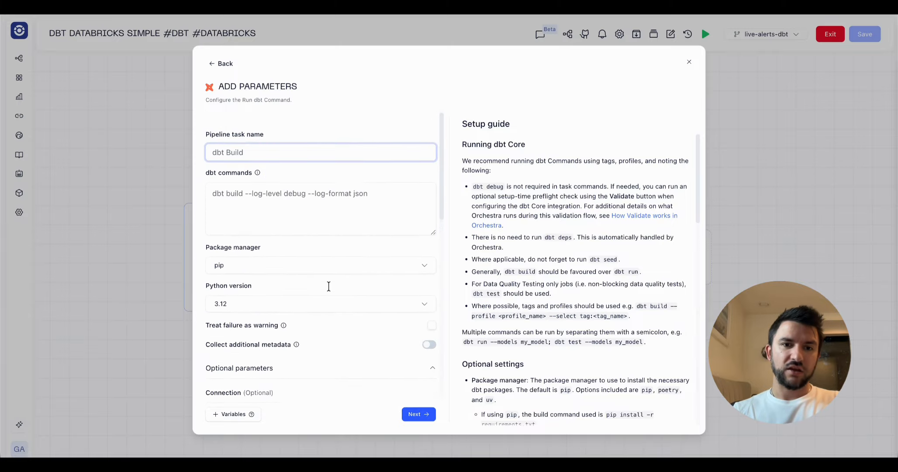
click(243, 181)
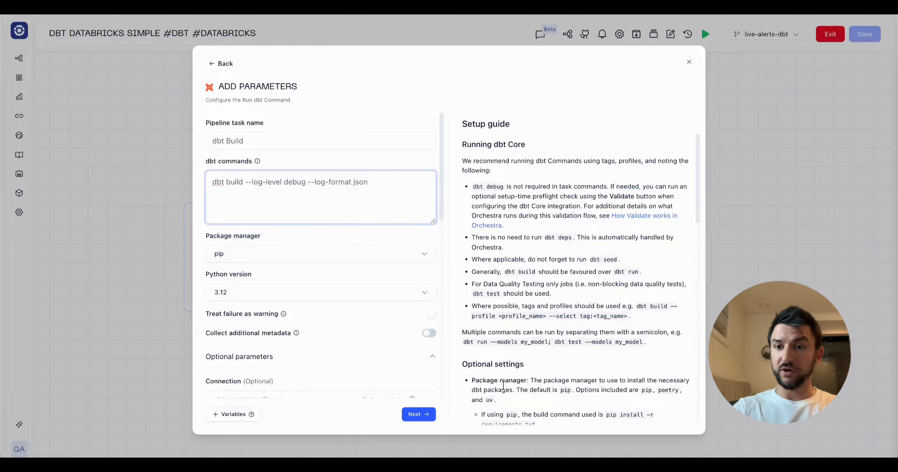
click(610, 442)
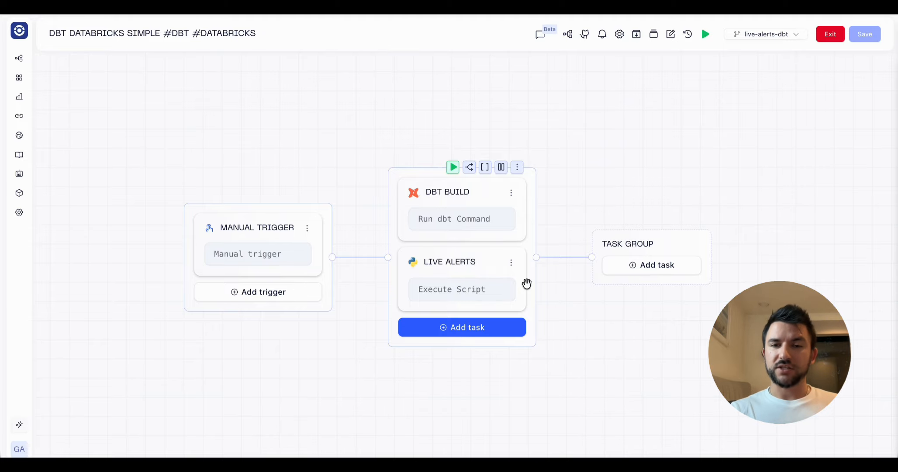
- Review the Live Alerts task's parameters, including its Python command, connection, build command, branch and project directory, and close them without changes
mouse_move(501, 268)
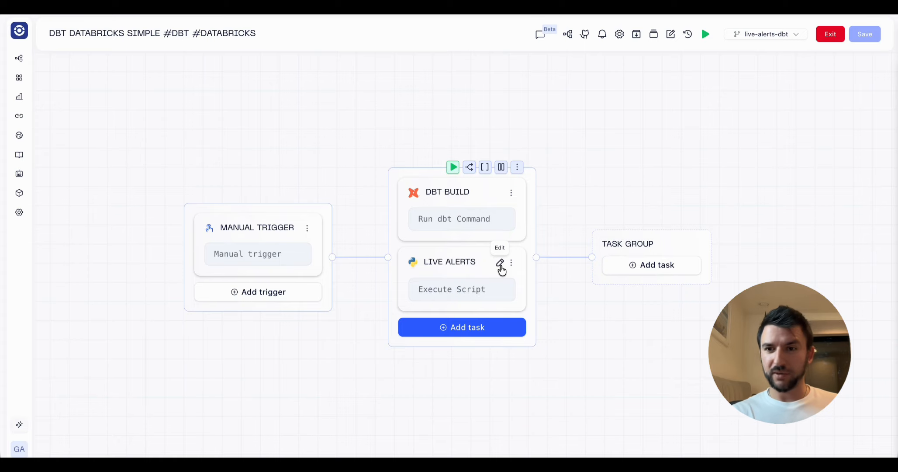
click(500, 263)
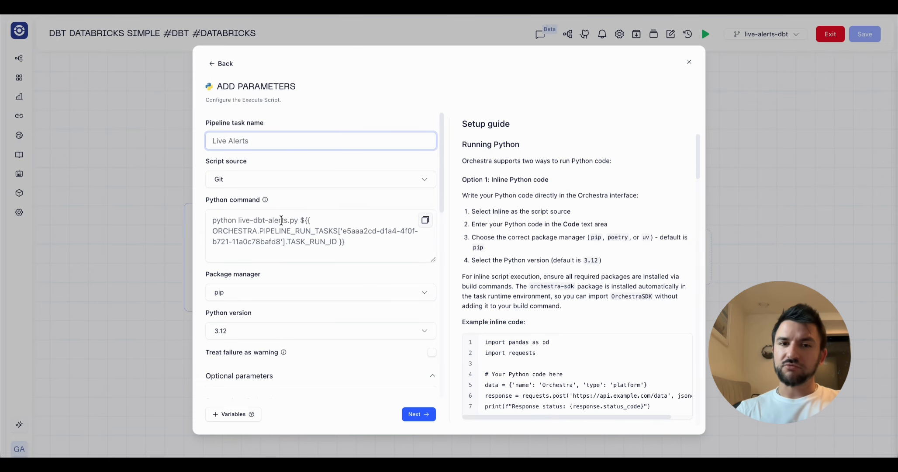
click(360, 248)
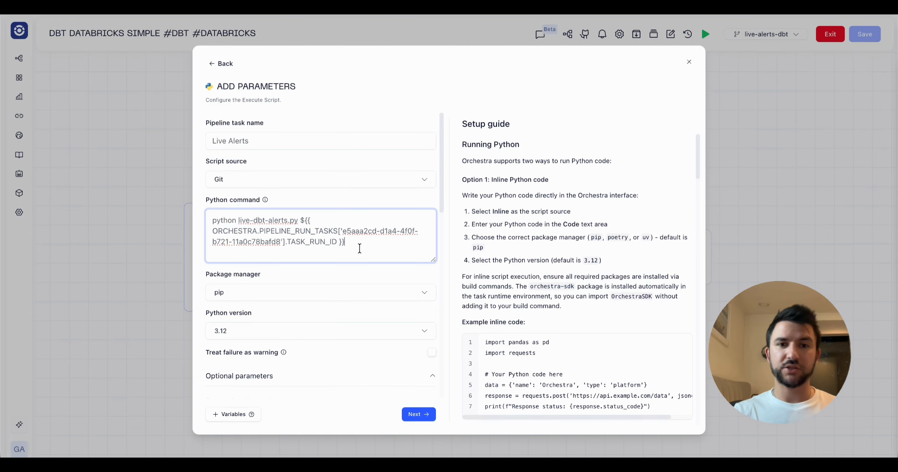
scroll(360, 248, down, 5)
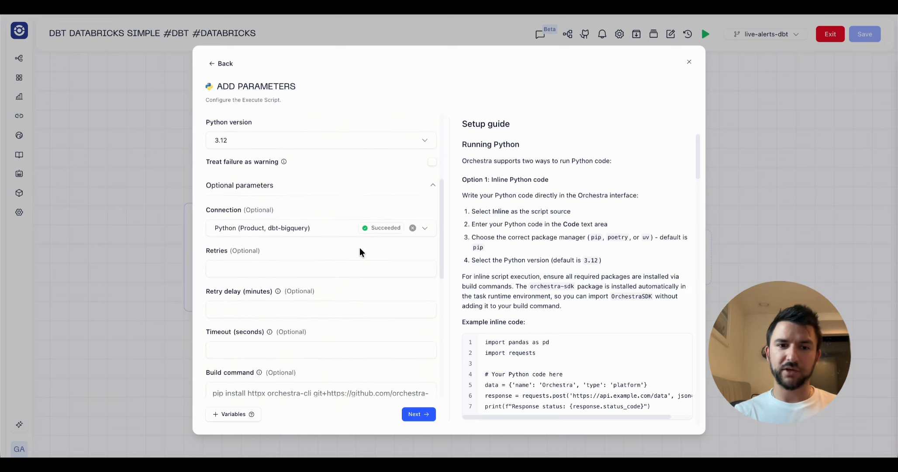
scroll(360, 251, down, 7)
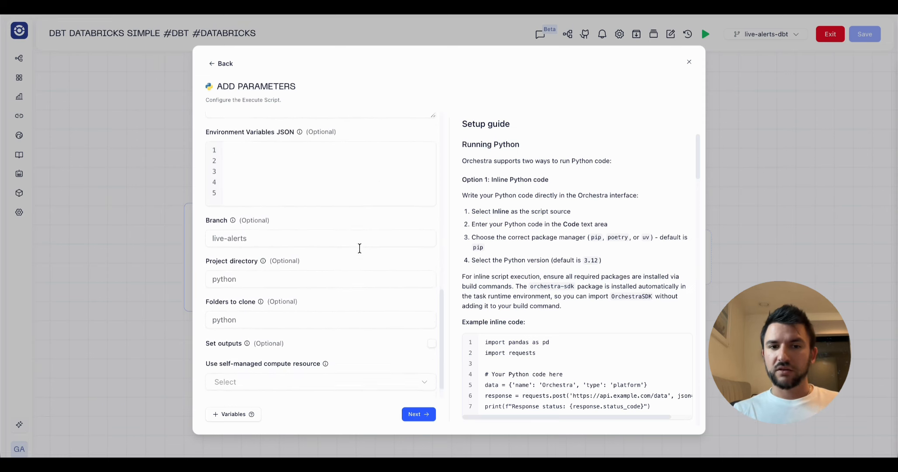
scroll(359, 248, down, 1)
scroll(359, 248, up, 3)
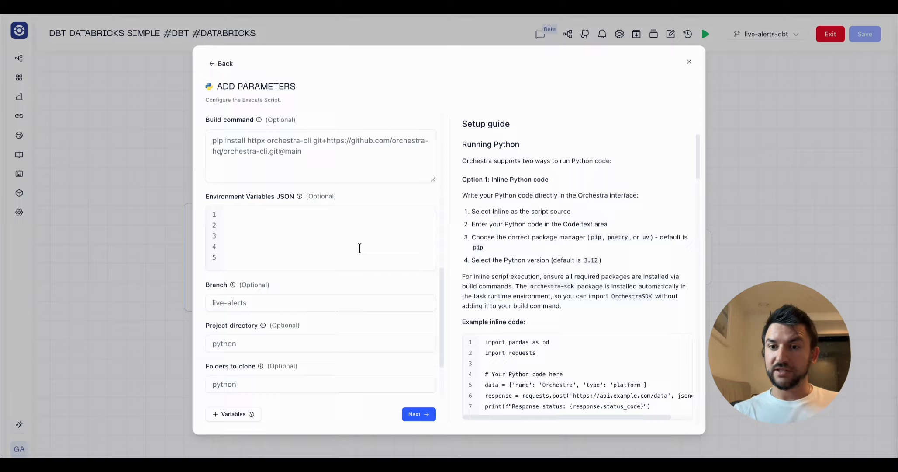
scroll(359, 248, up, 1)
click(315, 185)
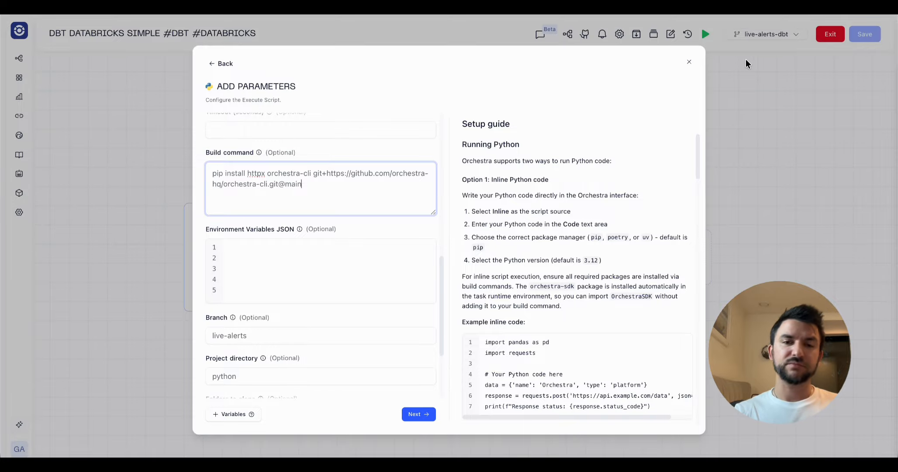
click(689, 62)
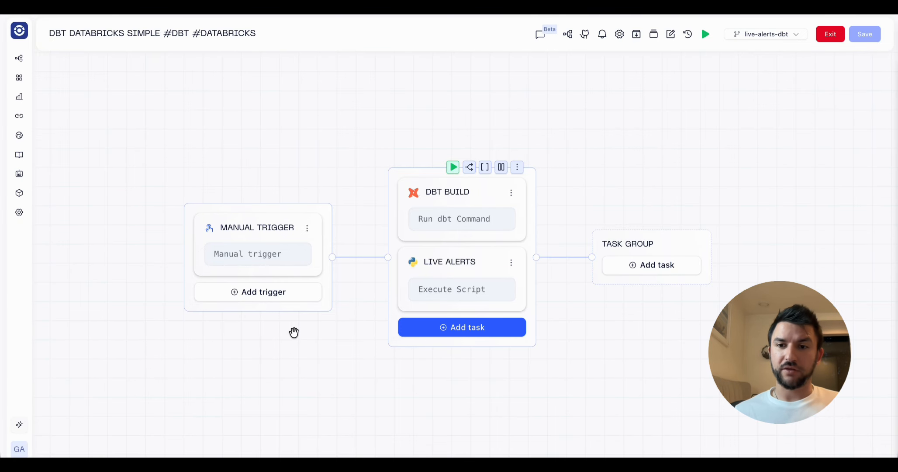
- Examine the accepted_values tests added in the code diff, including their severity, thresholds and meta settings for tags, owner, channel and subscribers
mouse_move(481, 275)
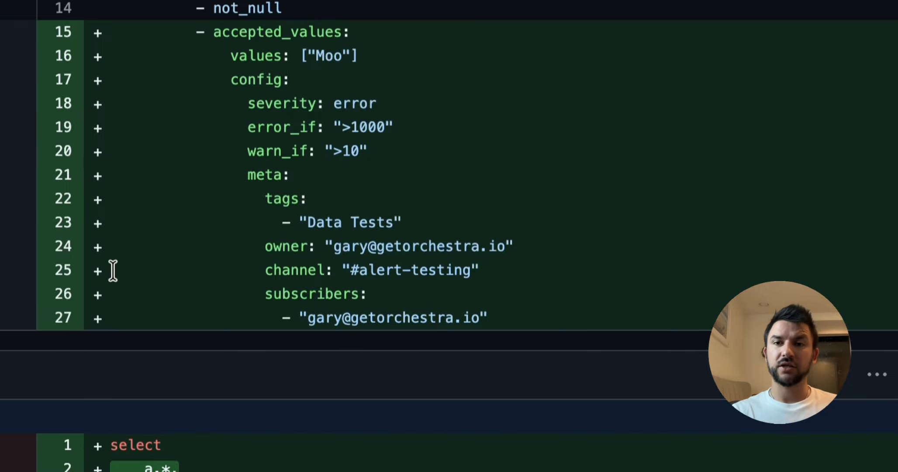
scroll(114, 271, down, 3)
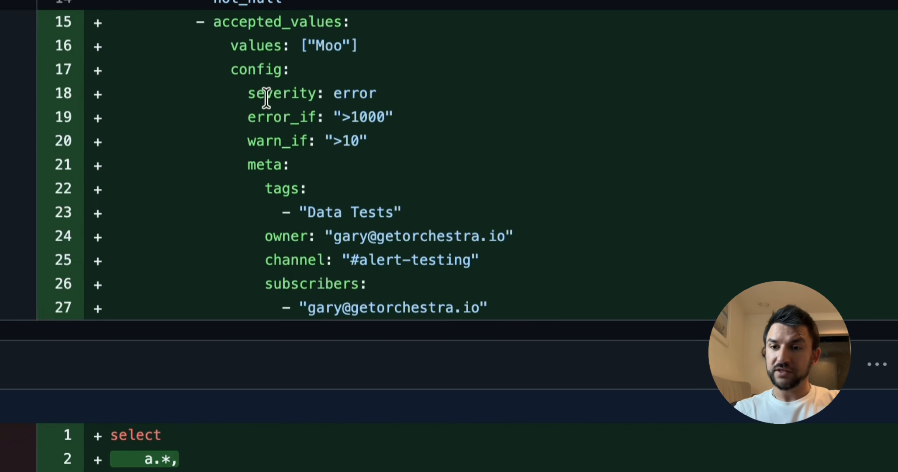
scroll(255, 95, down, 13)
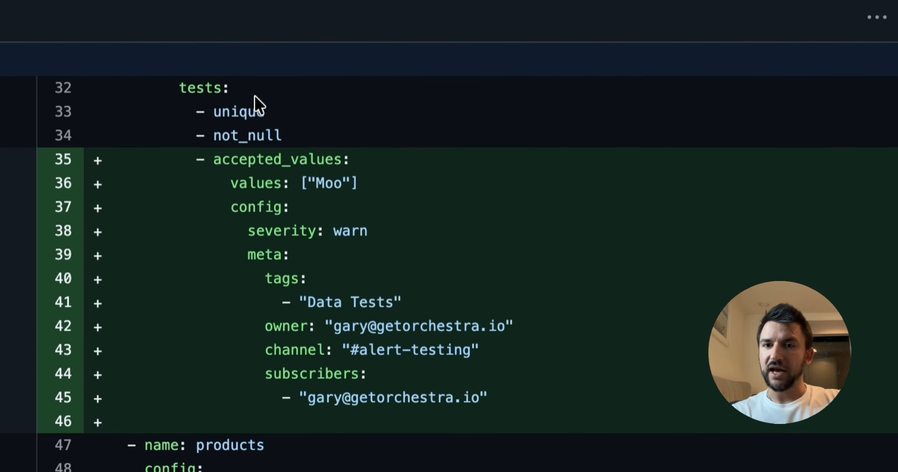
scroll(253, 96, up, 1)
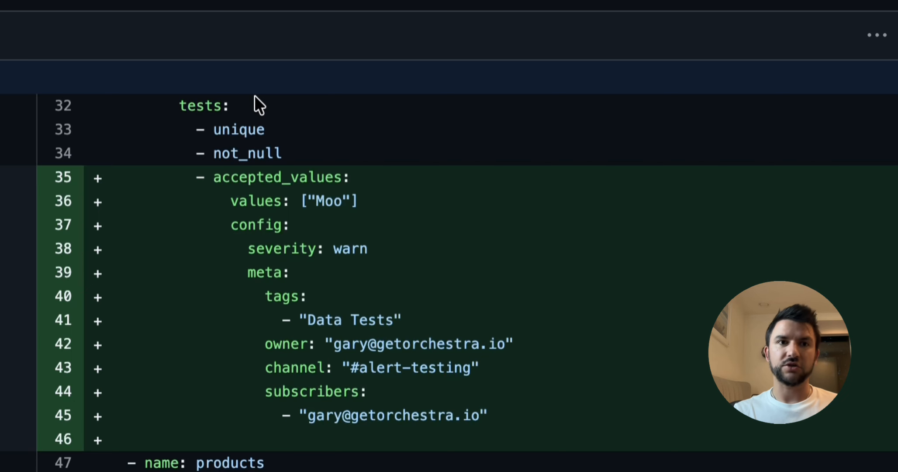
scroll(254, 96, down, 2)
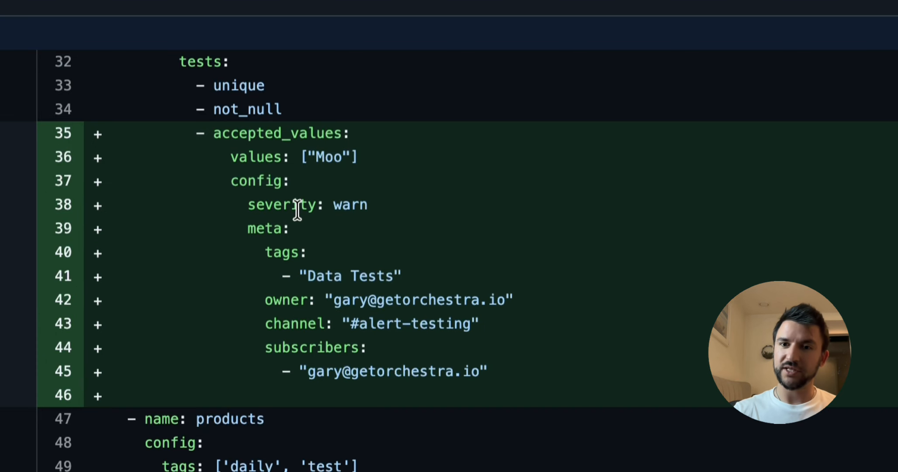
scroll(296, 208, down, 5)
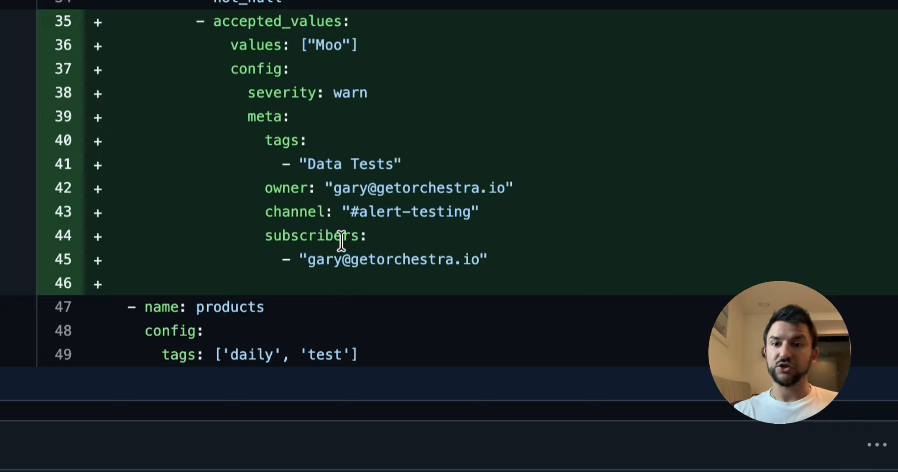
scroll(350, 237, down, 3)
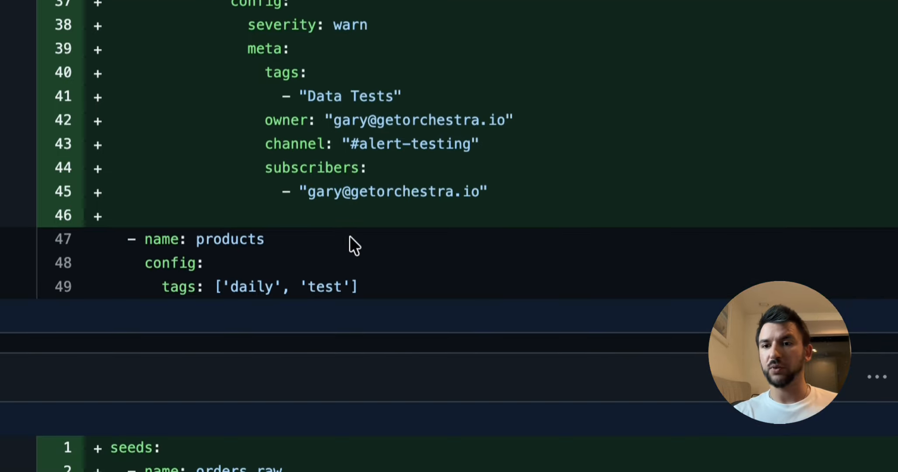
scroll(349, 236, down, 4)
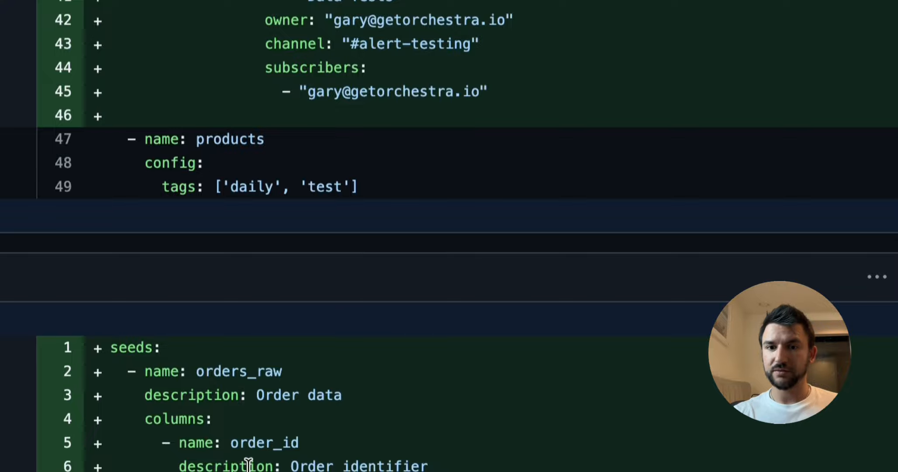
scroll(350, 236, down, 15)
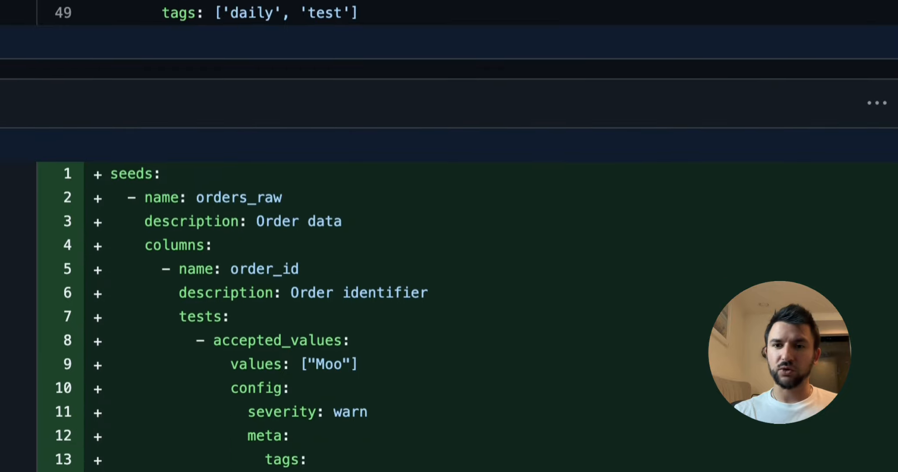
scroll(449, 236, down, 4)
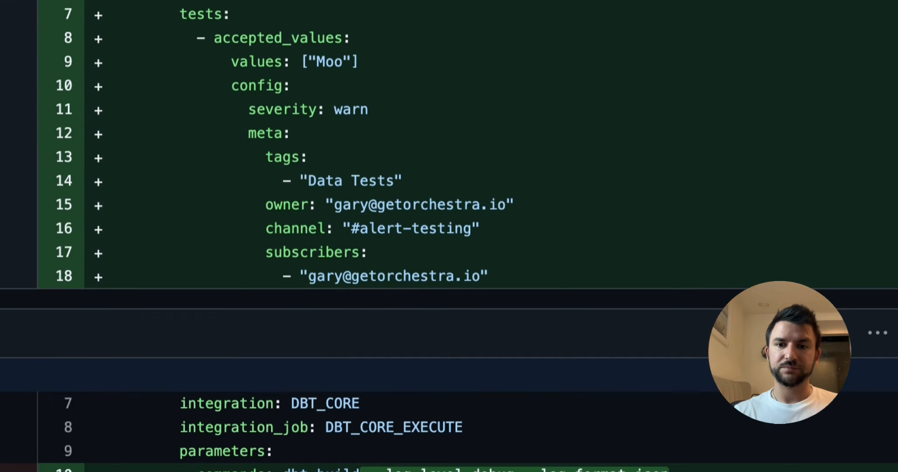
scroll(195, 459, down, 1)
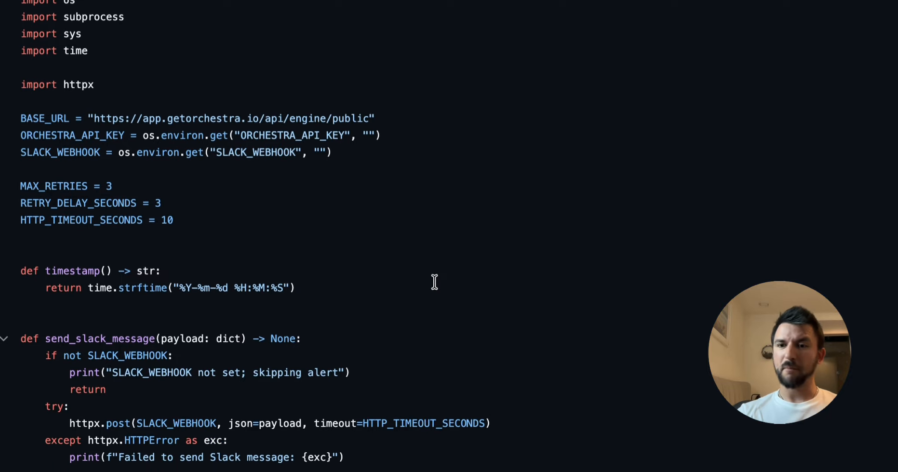
- Examine the alert script's environment settings and its send_slack_message and fetch_task_run functions, including the API request and retry logic
scroll(434, 282, down, 2)
scroll(435, 281, down, 14)
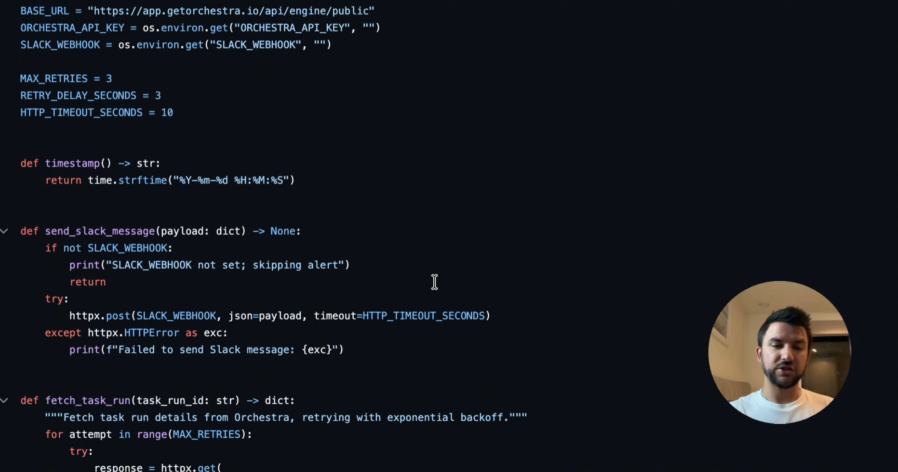
scroll(434, 282, down, 9)
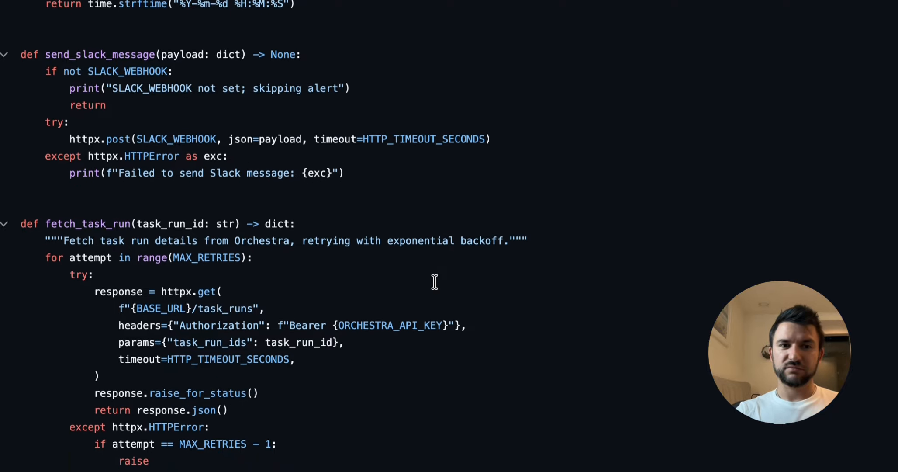
scroll(434, 282, down, 5)
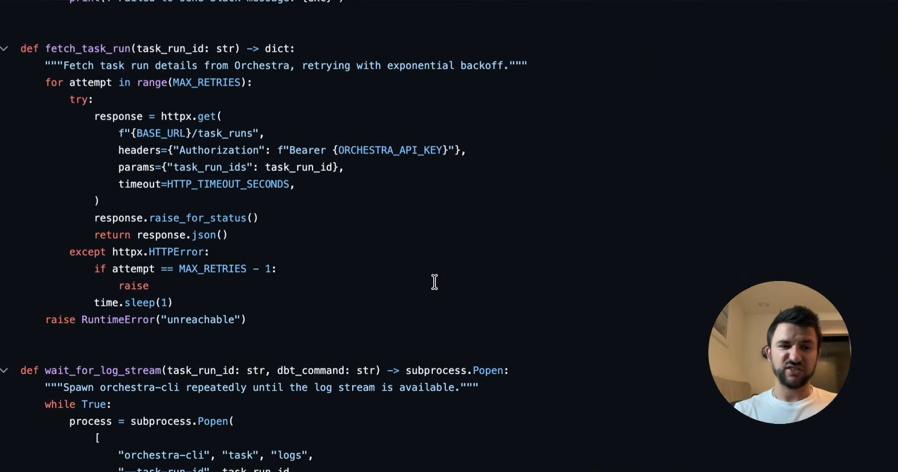
scroll(434, 281, down, 13)
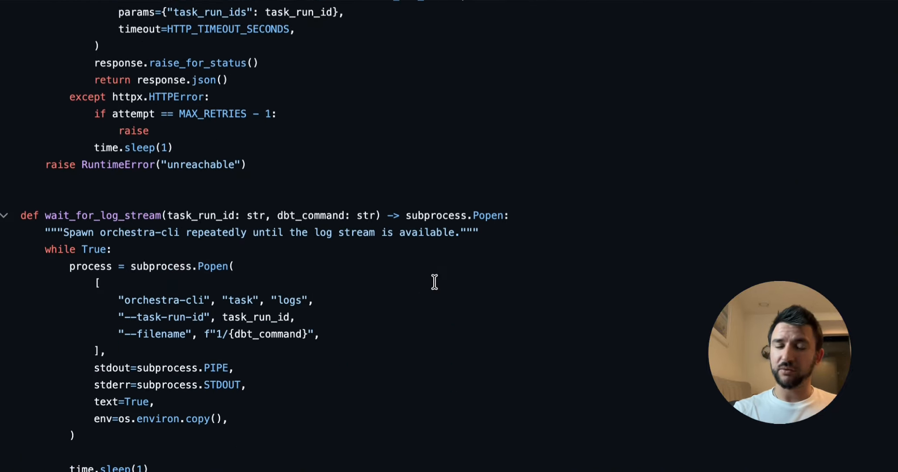
scroll(435, 281, up, 20)
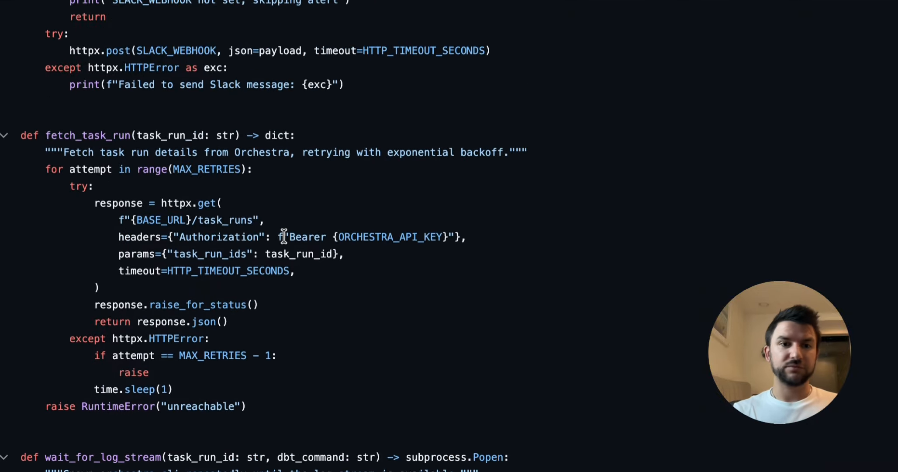
scroll(283, 236, down, 1)
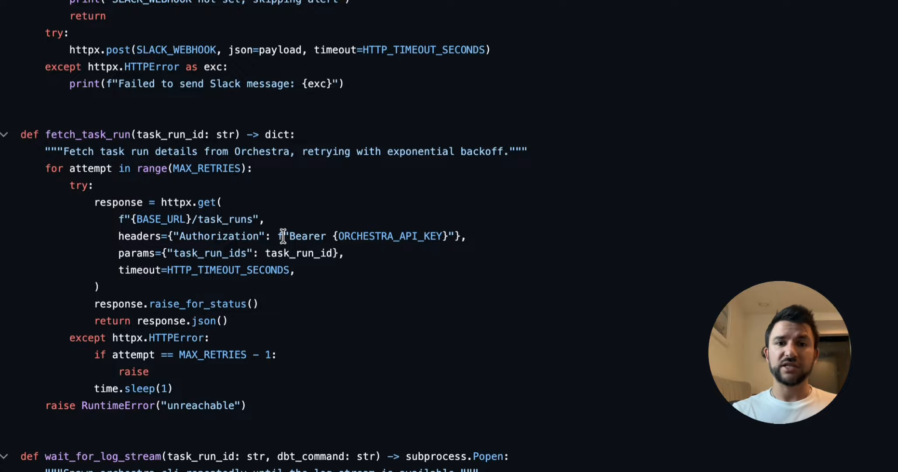
- Read through wait_for_log_stream, covering the orchestra-cli task logs call, its arguments and the check for an available log stream
scroll(283, 236, down, 18)
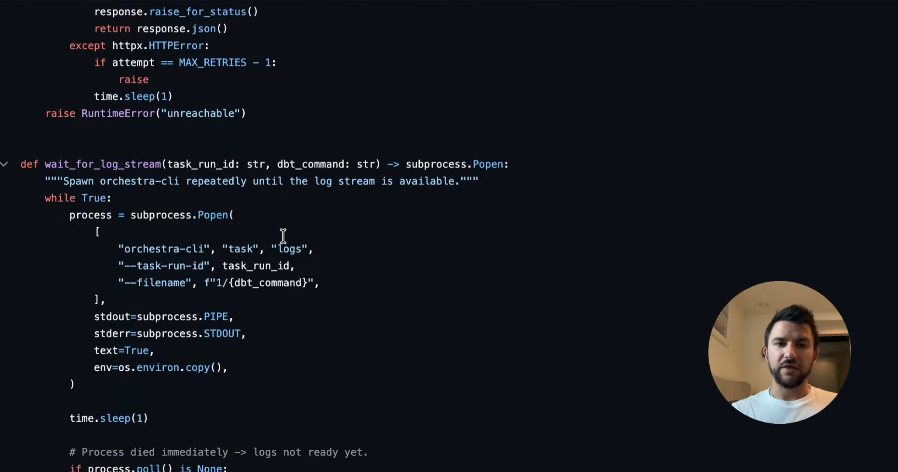
scroll(283, 169, down, 1)
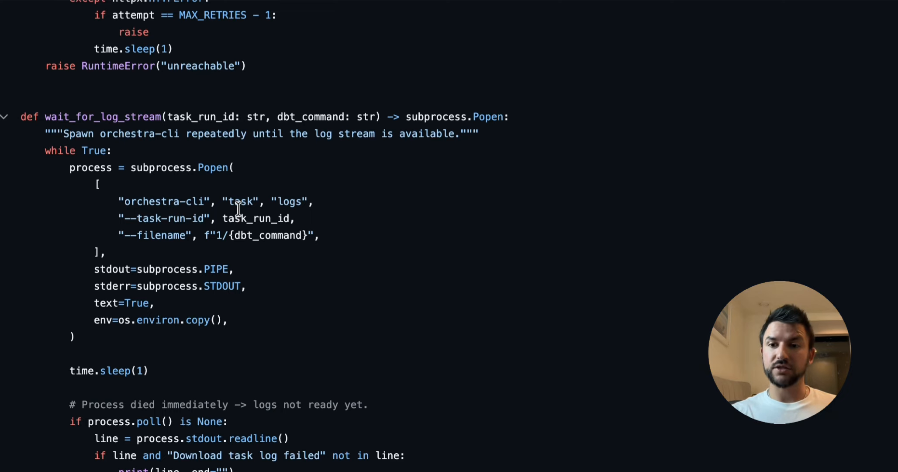
scroll(239, 209, down, 3)
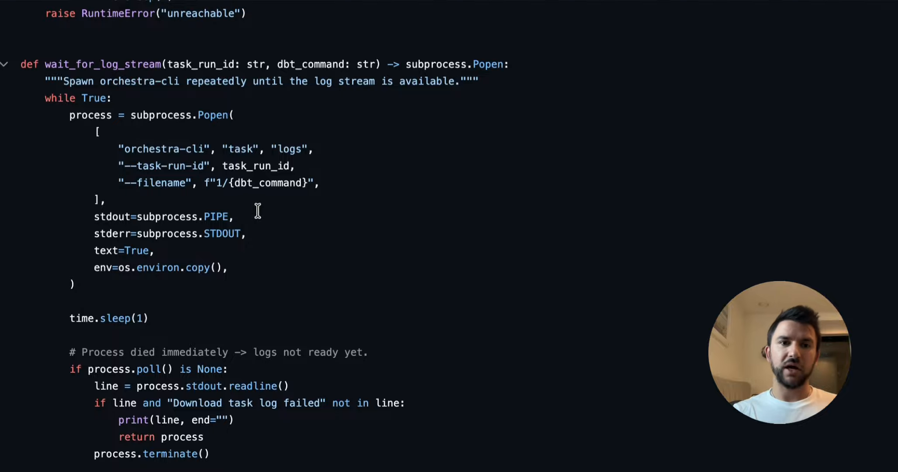
scroll(257, 210, down, 2)
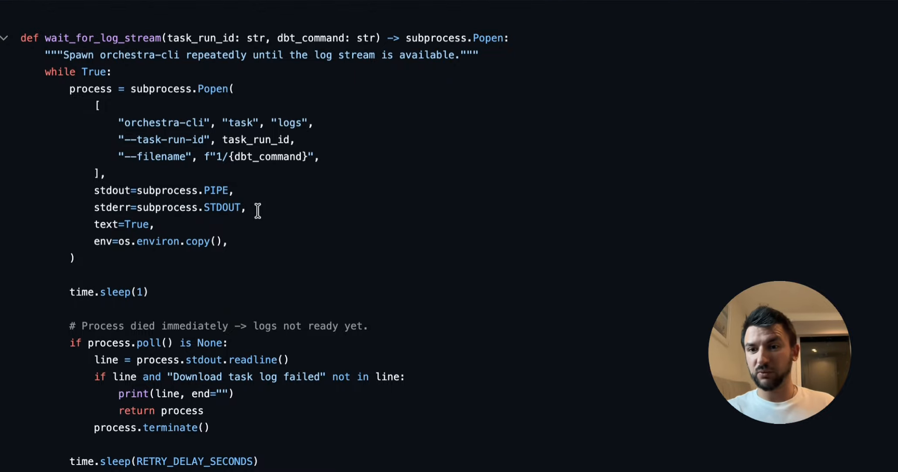
scroll(257, 209, down, 20)
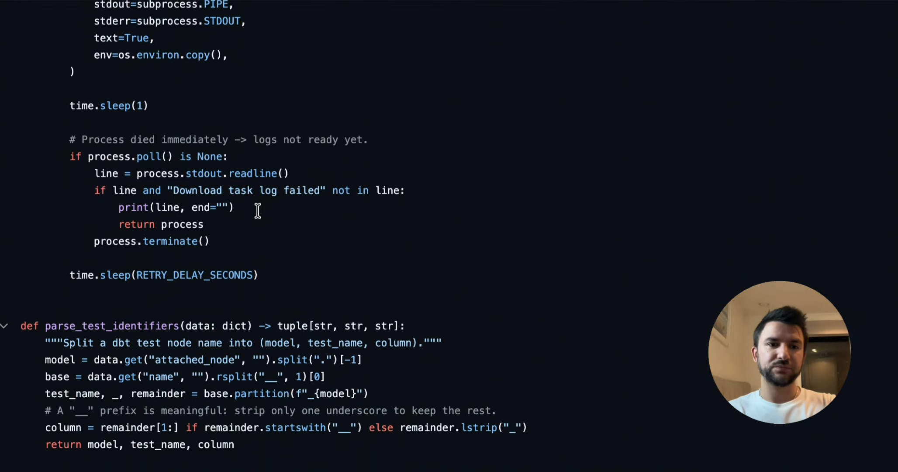
- Review how parse_test_identifiers and build_alert_message extract the test metadata and assemble the Slack alert blocks
scroll(258, 211, down, 5)
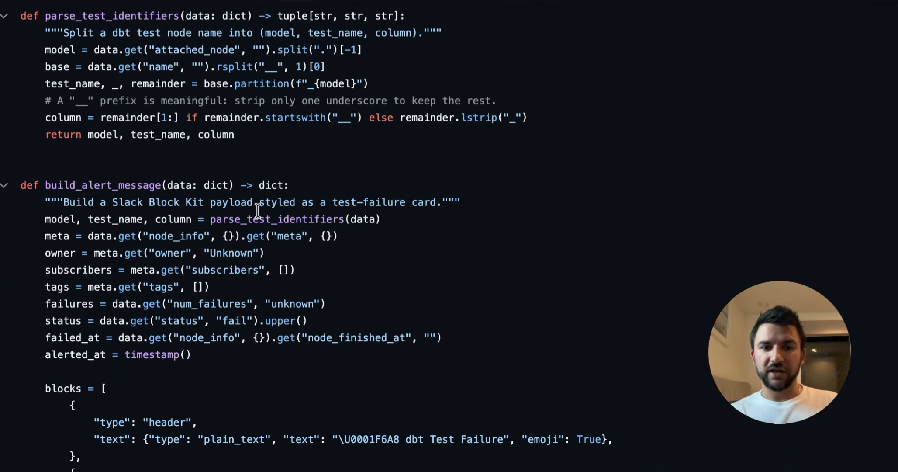
scroll(258, 211, up, 2)
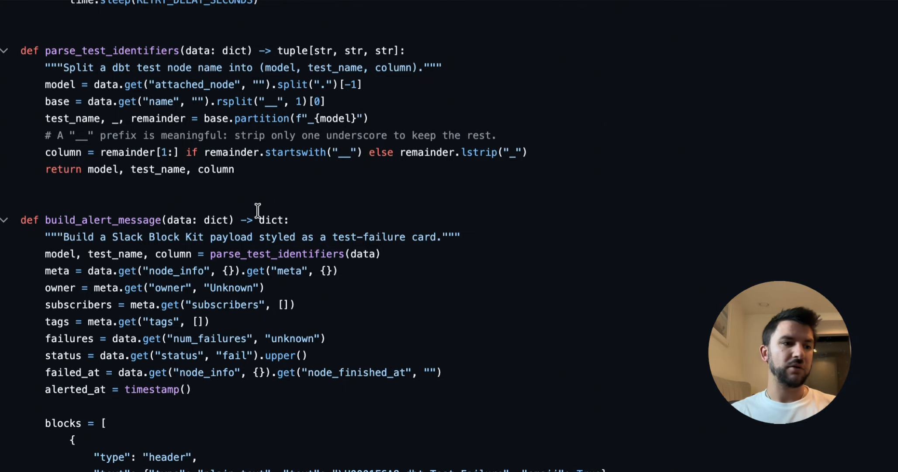
scroll(258, 211, down, 7)
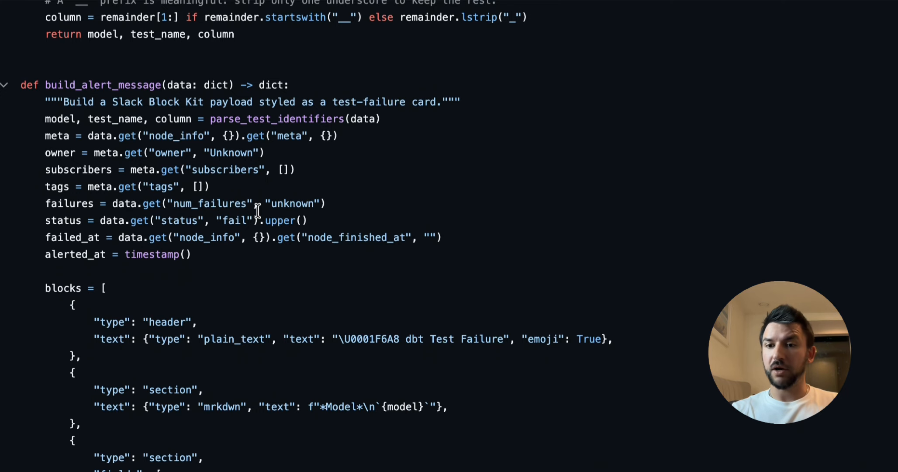
scroll(257, 210, down, 6)
scroll(258, 211, up, 2)
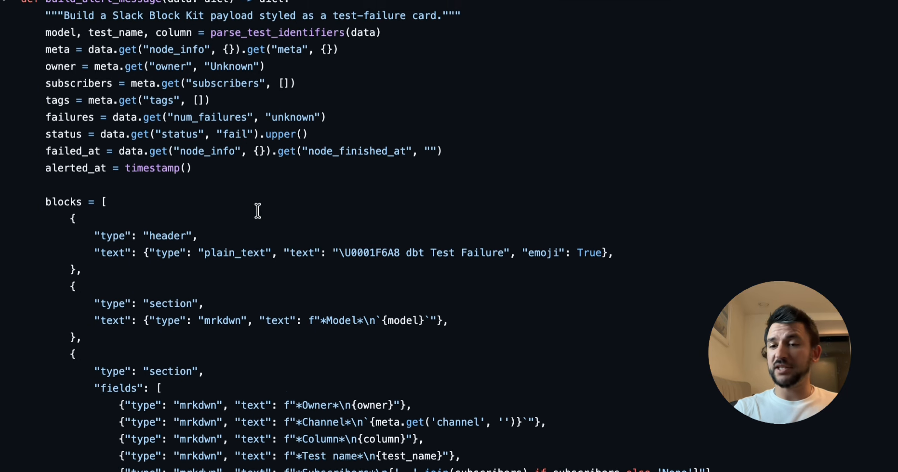
- Examine the is_test_failure conditions on log name, status and channel, and look back at the alert card's fields
scroll(258, 211, down, 20)
scroll(258, 211, down, 20)
scroll(257, 211, up, 2)
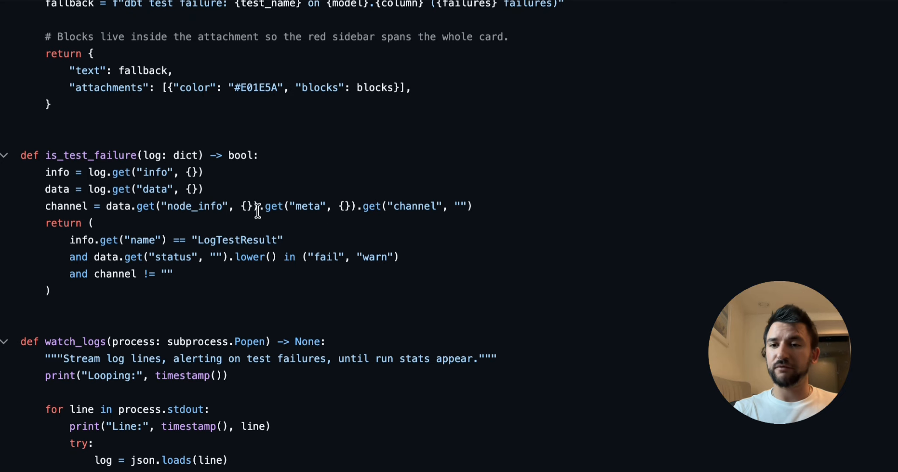
scroll(258, 211, down, 4)
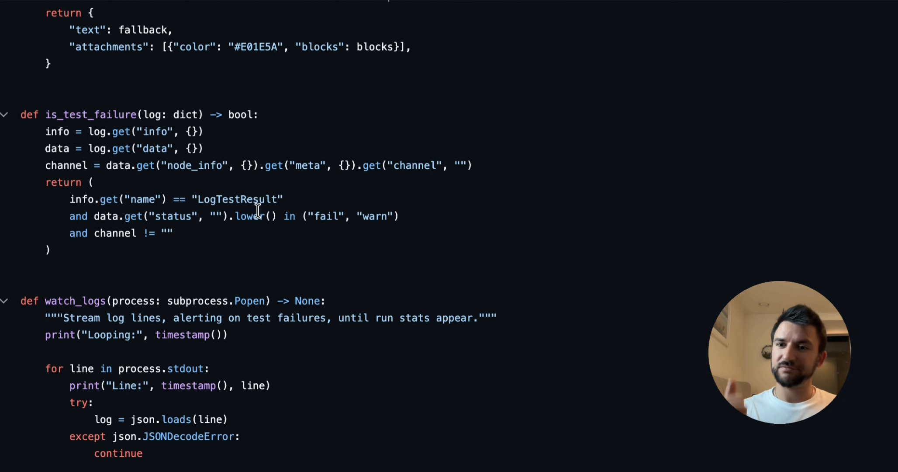
scroll(258, 210, down, 2)
scroll(258, 211, up, 10)
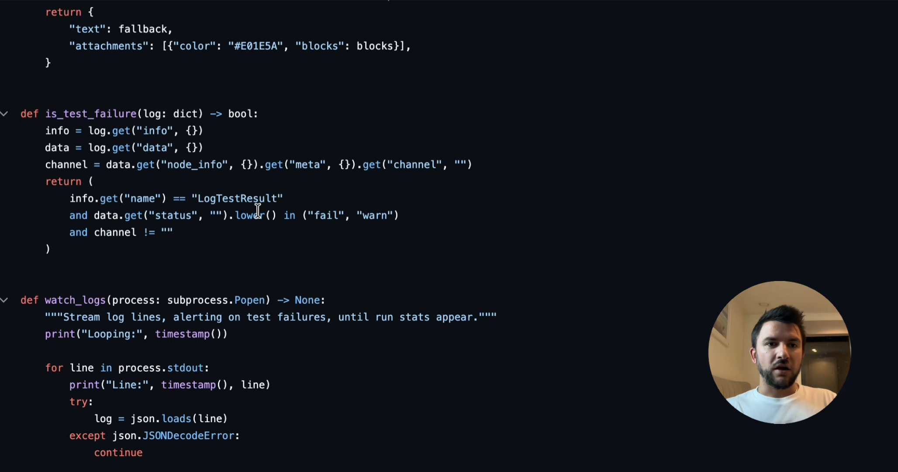
scroll(258, 211, up, 10)
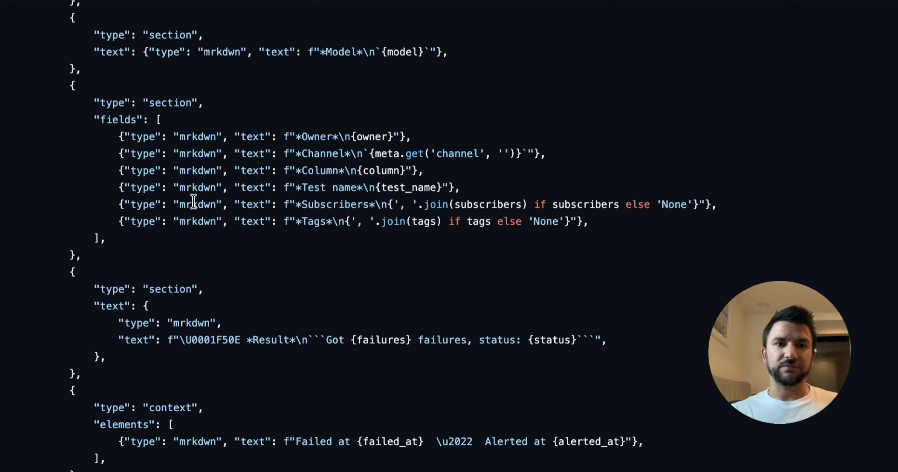
- Read the watch_logs loop and the start of main, following how log lines are parsed and Slack alerts sent
scroll(215, 120, down, 16)
scroll(214, 120, down, 12)
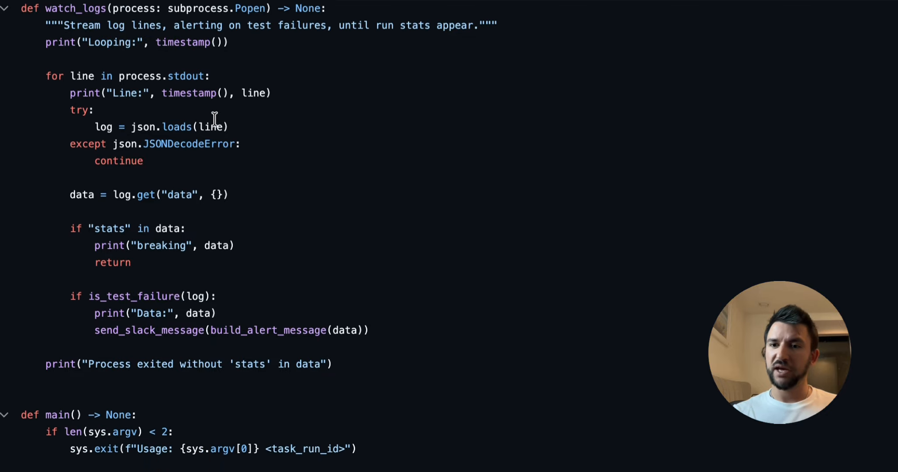
scroll(423, 194, down, 4)
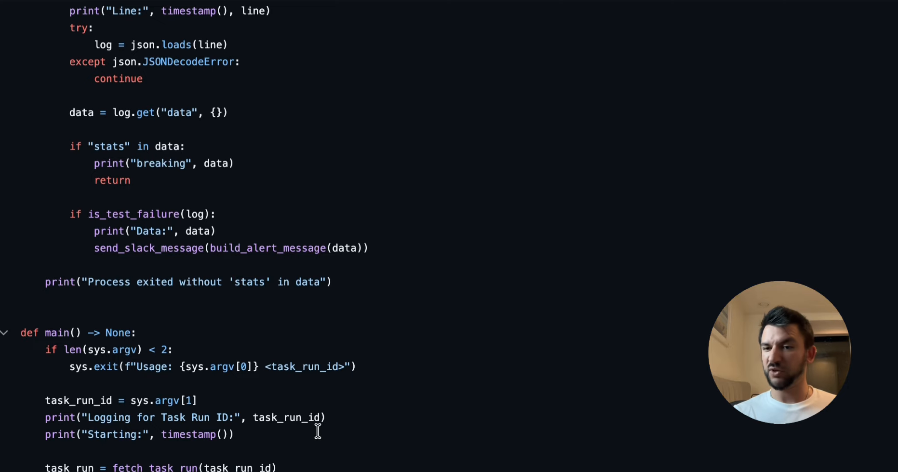
scroll(359, 394, up, 15)
scroll(384, 380, up, 18)
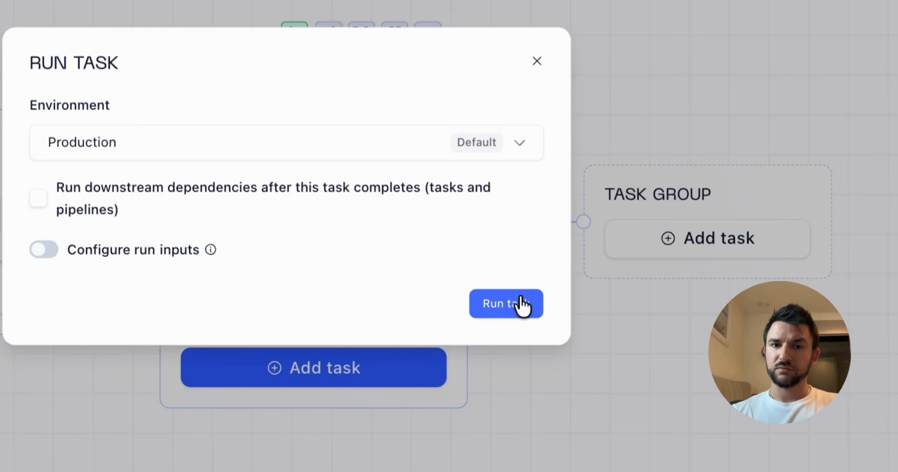
- Run the task in the Production environment without downstream dependencies or custom run inputs
click(516, 303)
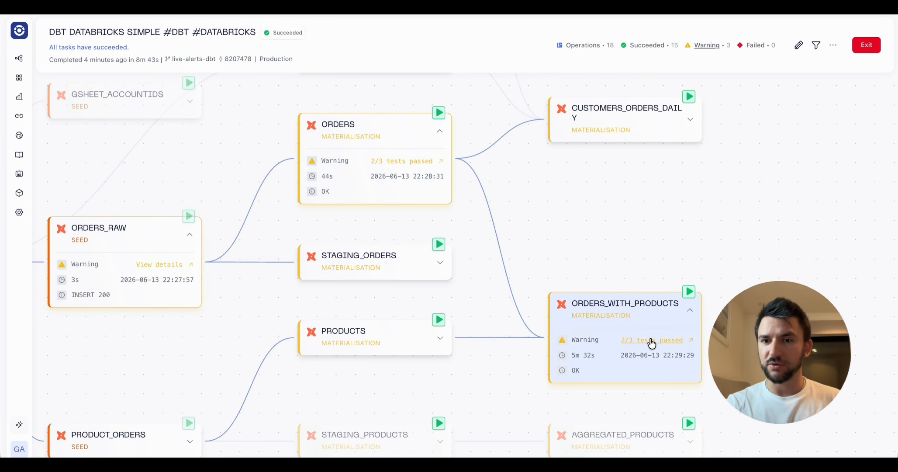
- Open the ORDERS_RAW seed's details in the run lineage, review its timing and test warning, and close them
click(152, 266)
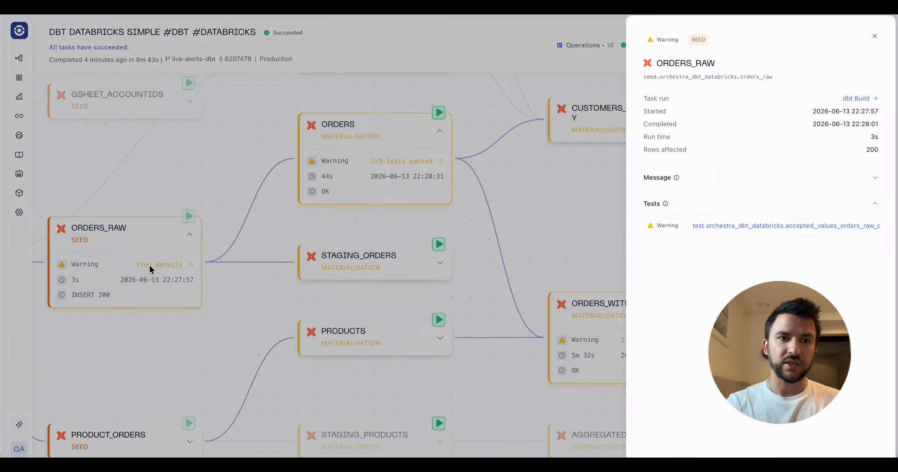
click(689, 101)
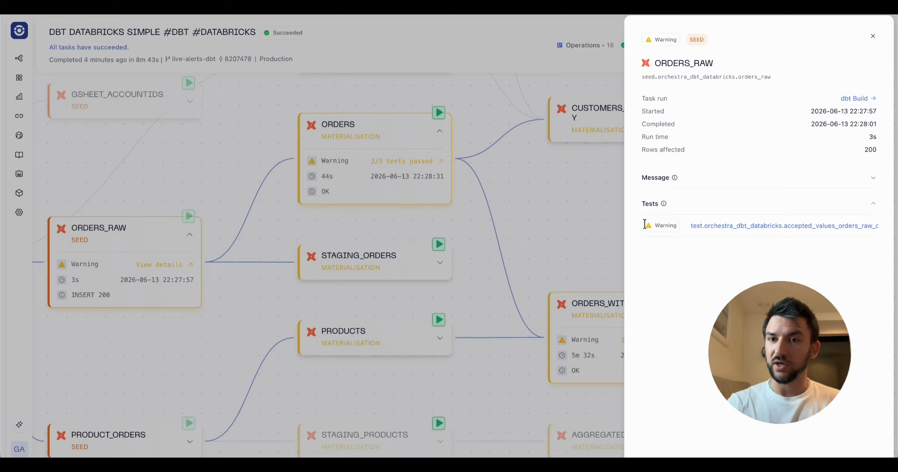
click(572, 207)
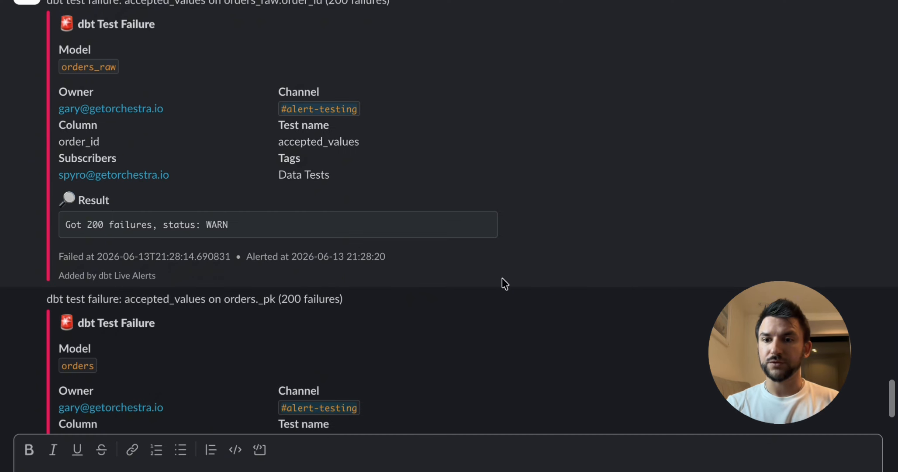
- Switch to Slack and read the dbt Live Alerts messages for the orders_raw, orders and orders_with_products models
scroll(154, 285, down, 3)
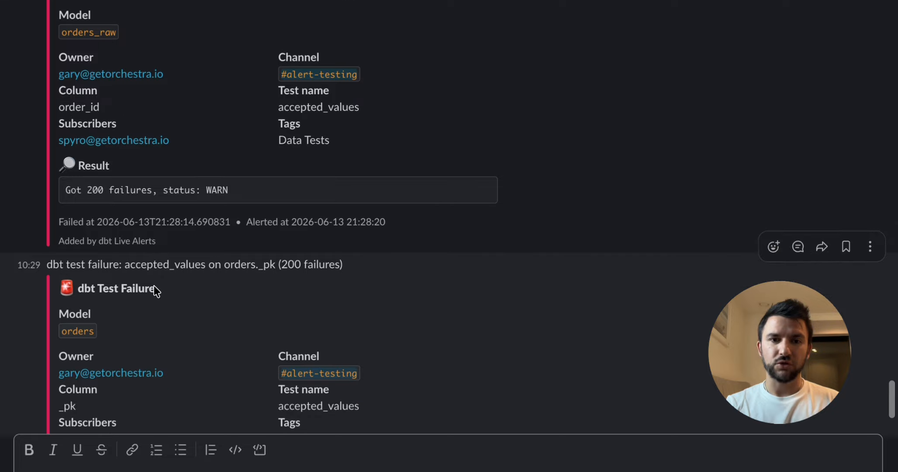
scroll(72, 310, down, 10)
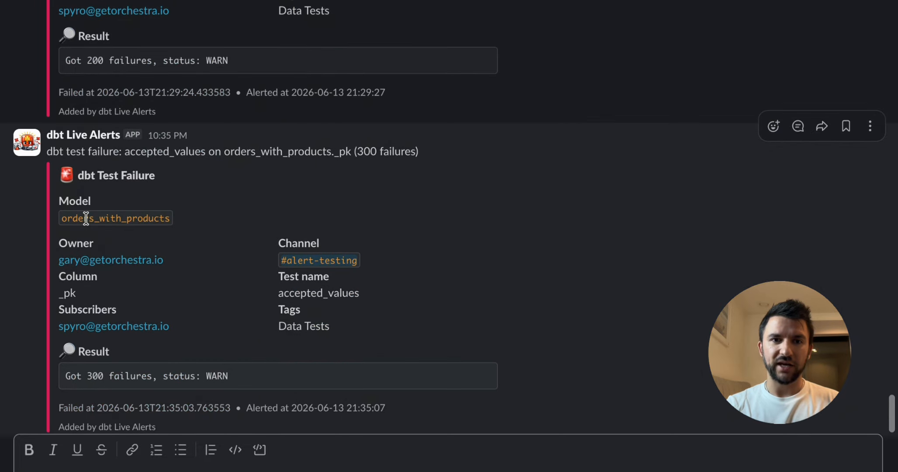
scroll(106, 222, down, 1)
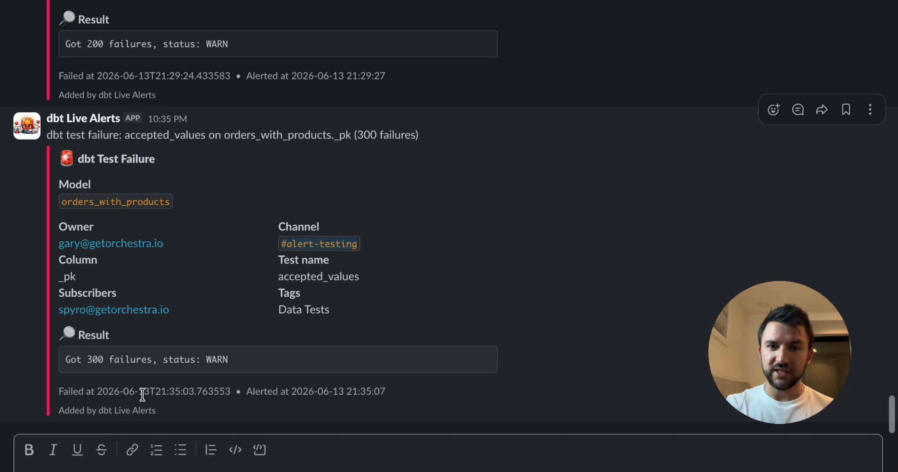
- Compare the failed and alerted times in the orders_with_products and orders alerts, highlighting the timestamps
drag(153, 391, 181, 391)
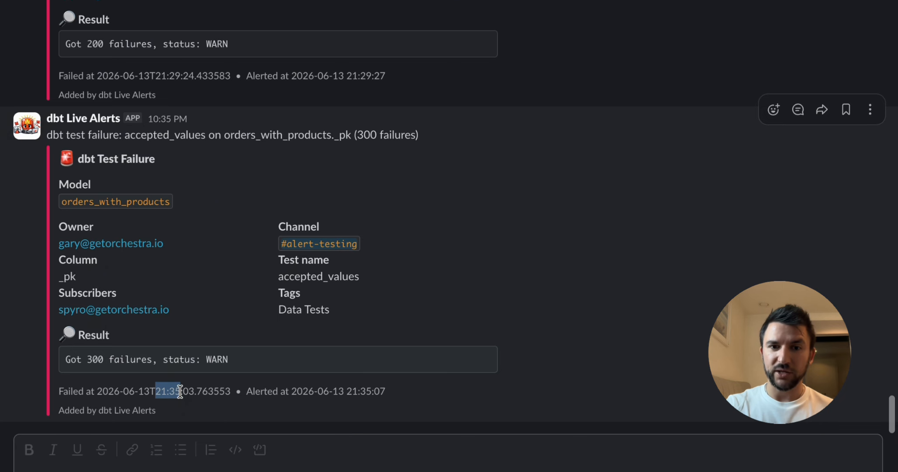
click(181, 391)
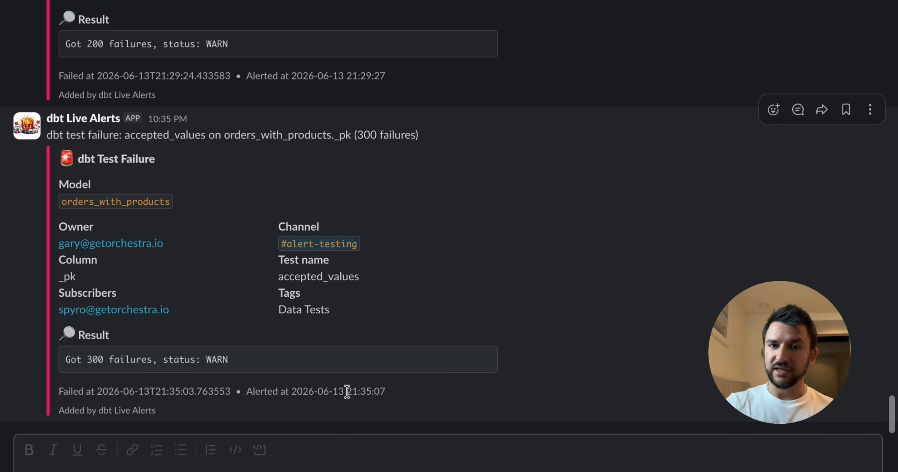
drag(351, 390, 366, 391)
scroll(279, 288, up, 4)
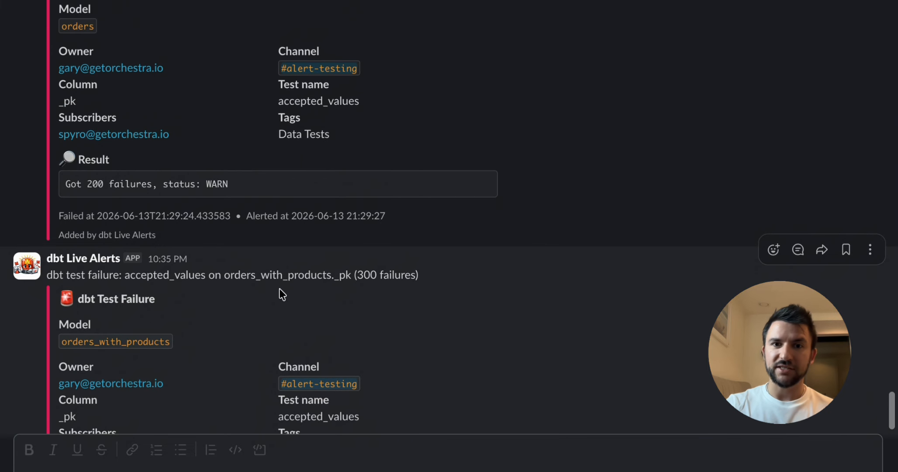
scroll(203, 236, up, 2)
scroll(201, 252, down, 1)
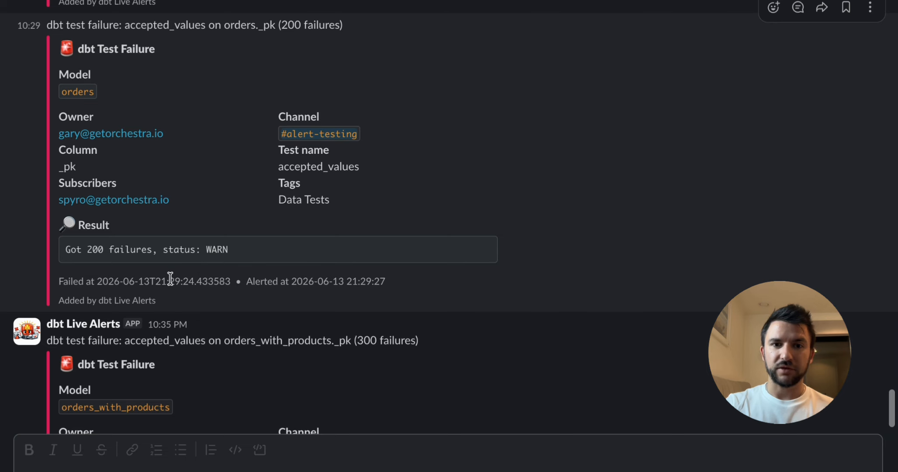
drag(156, 282, 165, 282)
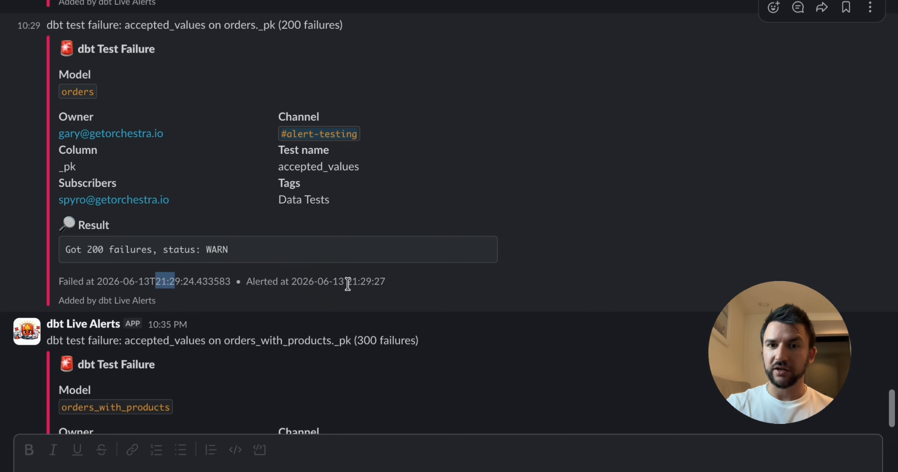
drag(347, 282, 352, 282)
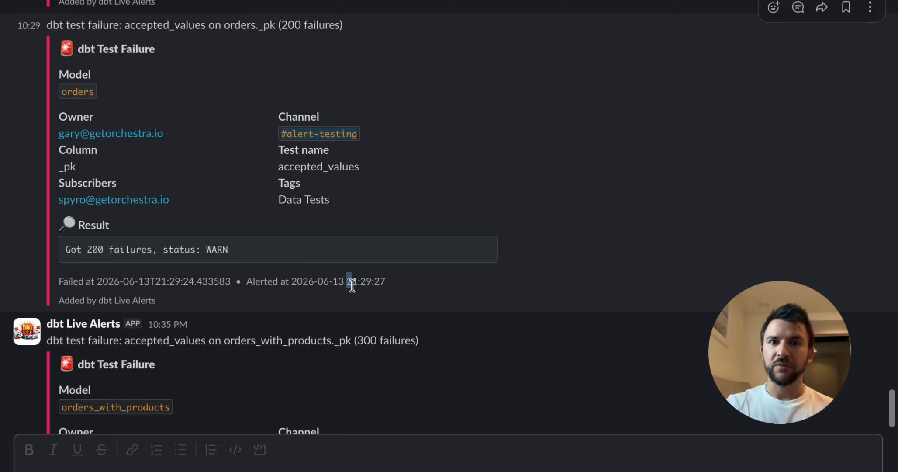
scroll(352, 284, down, 4)
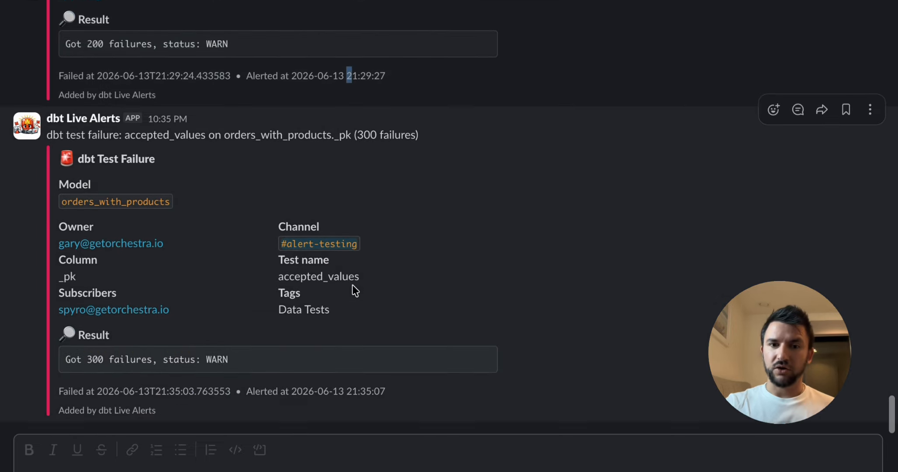
scroll(352, 284, up, 1)
scroll(352, 284, down, 3)
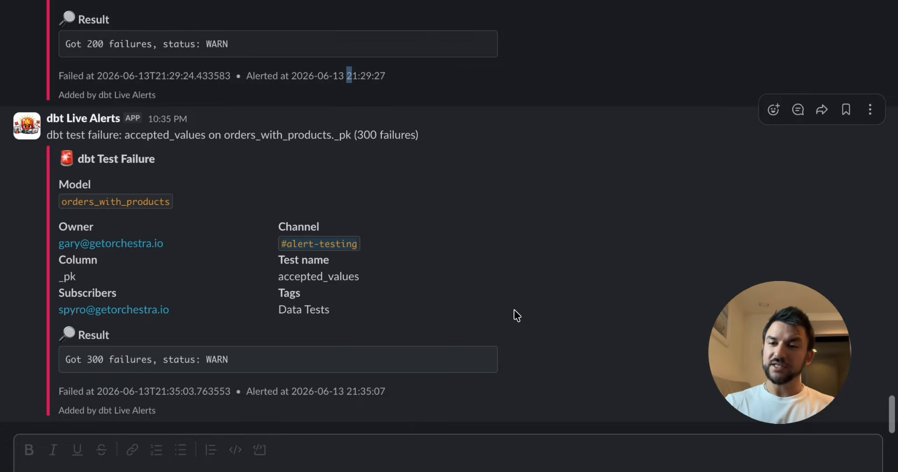
scroll(514, 309, up, 10)
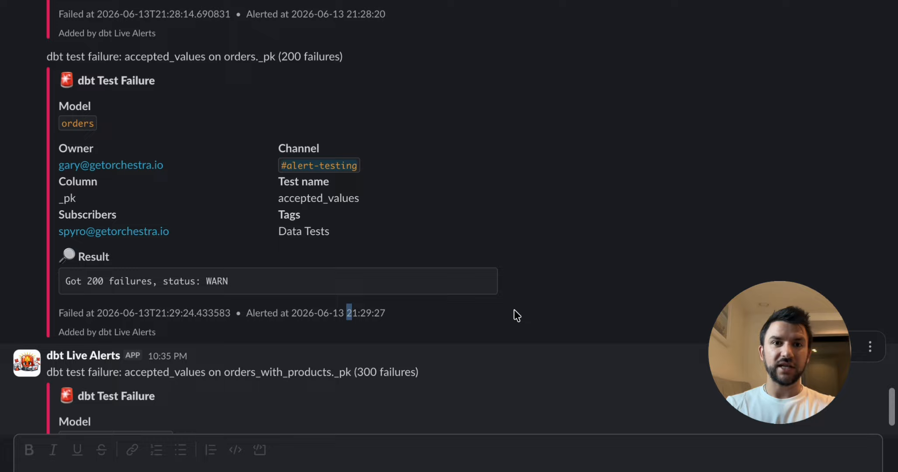
scroll(514, 310, down, 2)
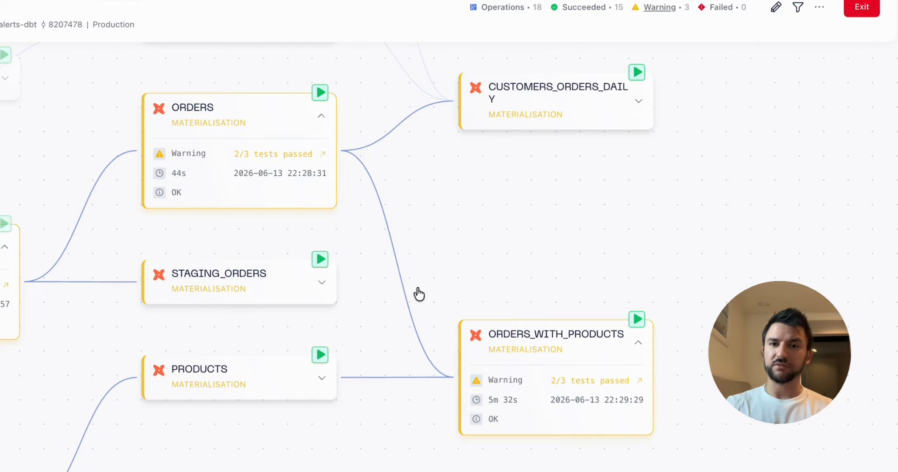
- Return to the Orchestra run lineage and look over the models and seeds with warnings
scroll(427, 287, down, 3)
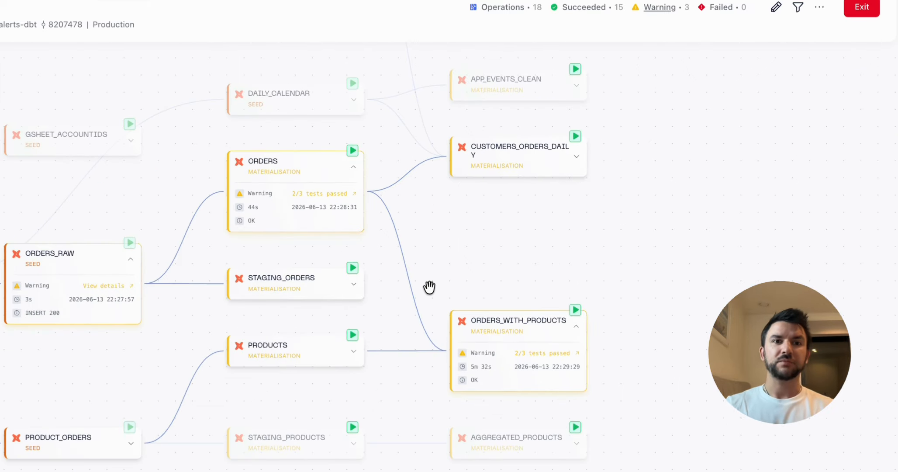